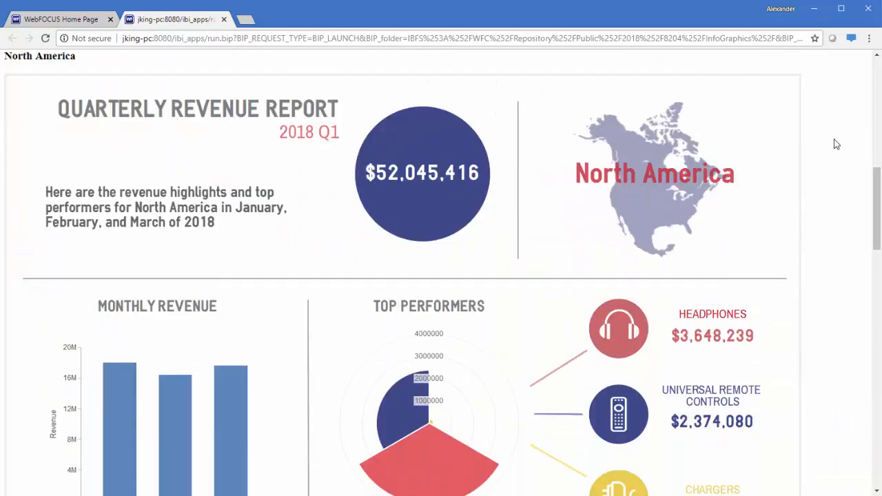
pyautogui.scroll(-1, 835, 144)
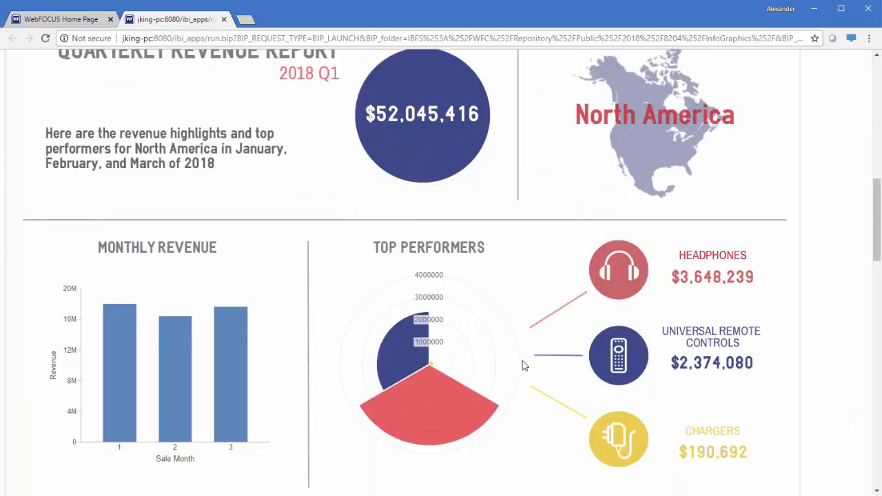
pyautogui.scroll(-7, 433, 407)
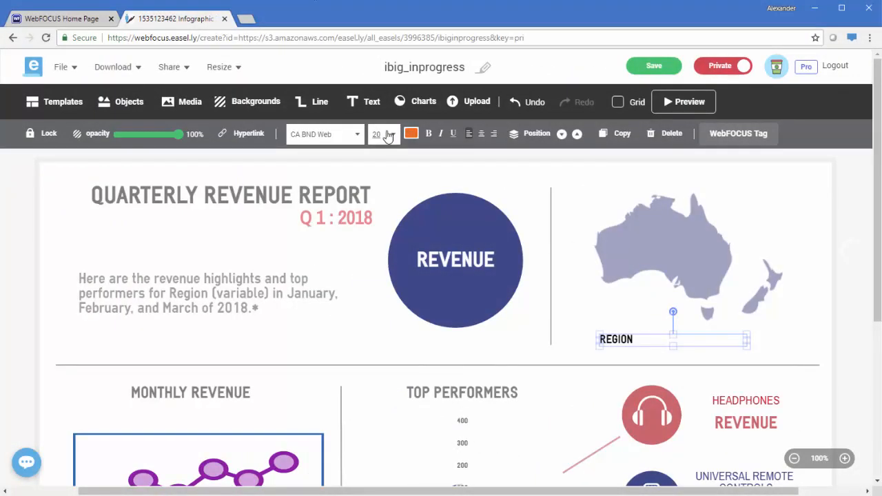
# Step: Set the REGION label below the map to font size 48 and colour it red (F11313)
pyautogui.click(388, 136)
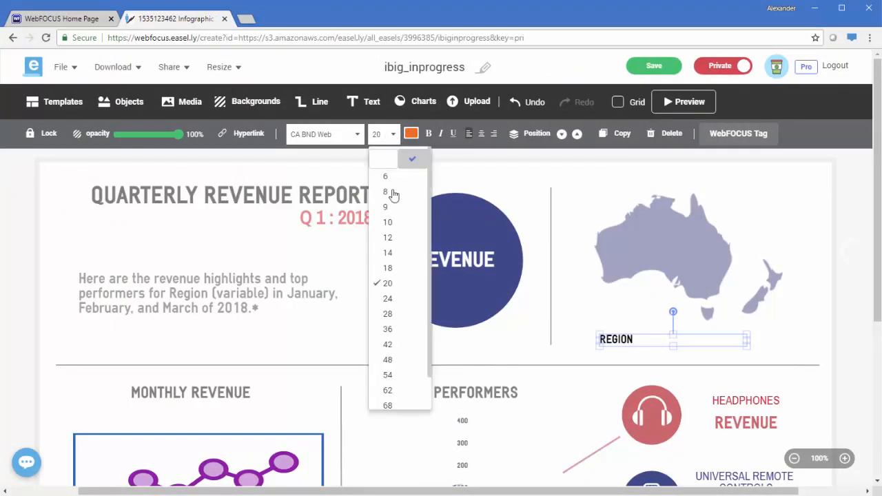
pyautogui.click(392, 361)
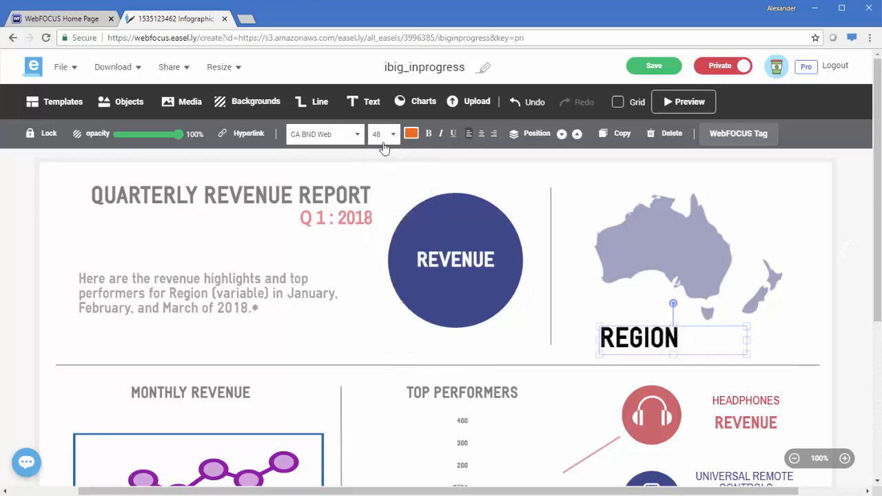
pyautogui.click(409, 134)
pyautogui.click(359, 292)
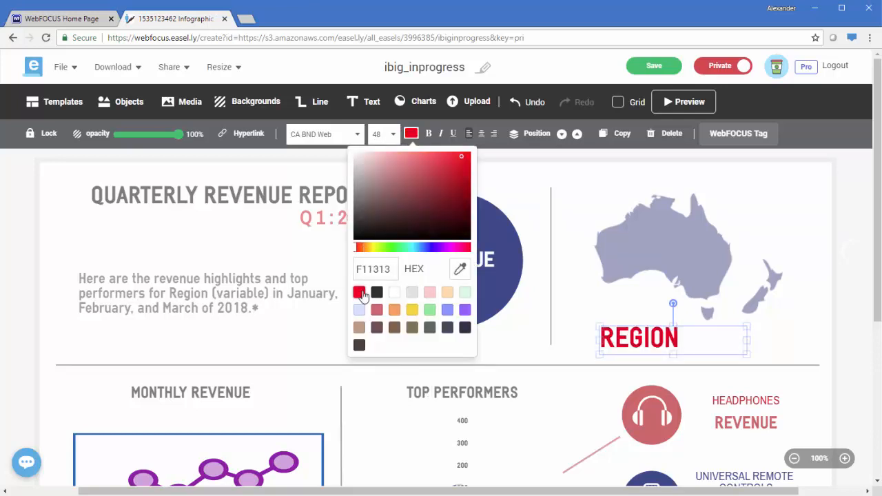
pyautogui.click(797, 342)
pyautogui.click(679, 338)
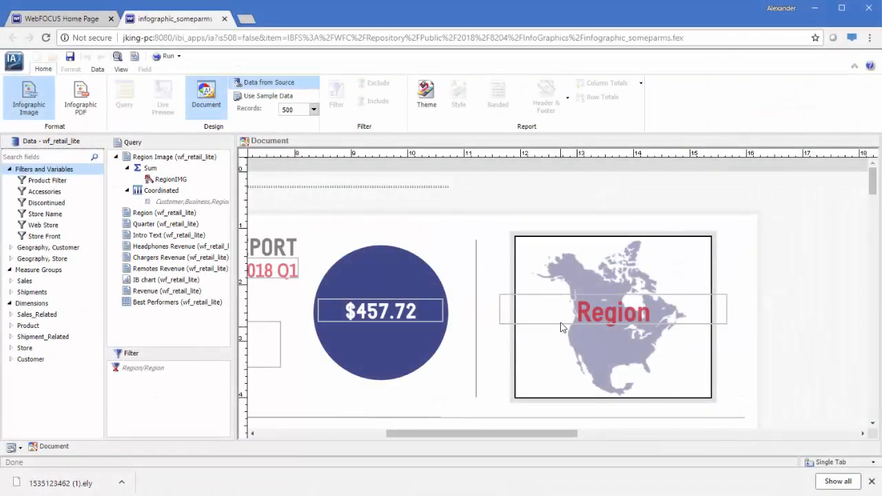
# Step: In WebFOCUS InfoAssist, add the Customer,Business,Region field to the Sum of the Region report in the infographic_someparms document
pyautogui.click(561, 327)
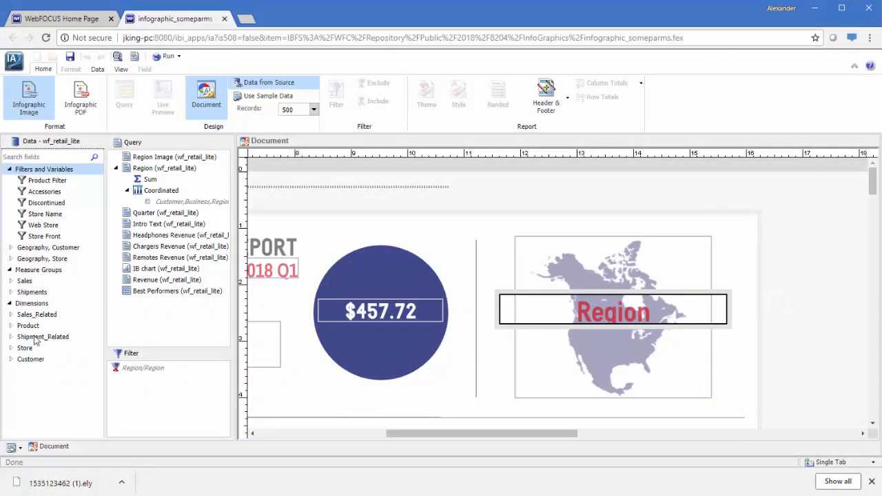
pyautogui.click(10, 359)
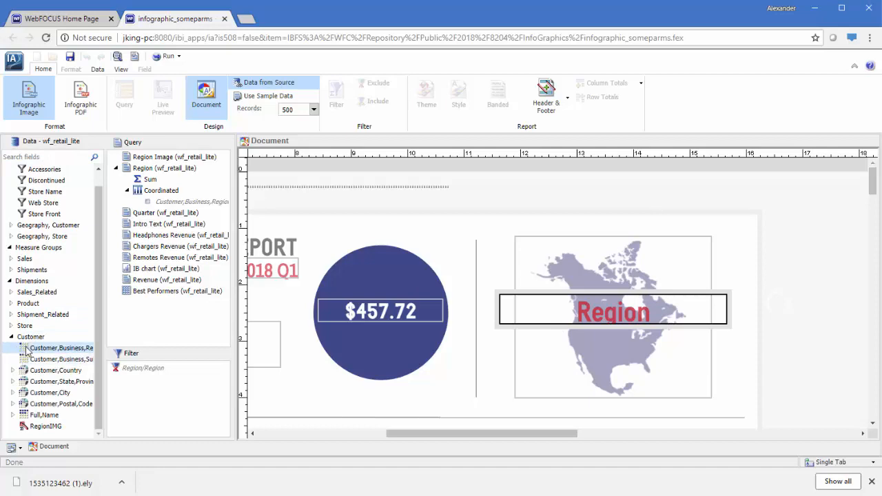
pyautogui.moveTo(26, 351); pyautogui.dragTo(165, 179)
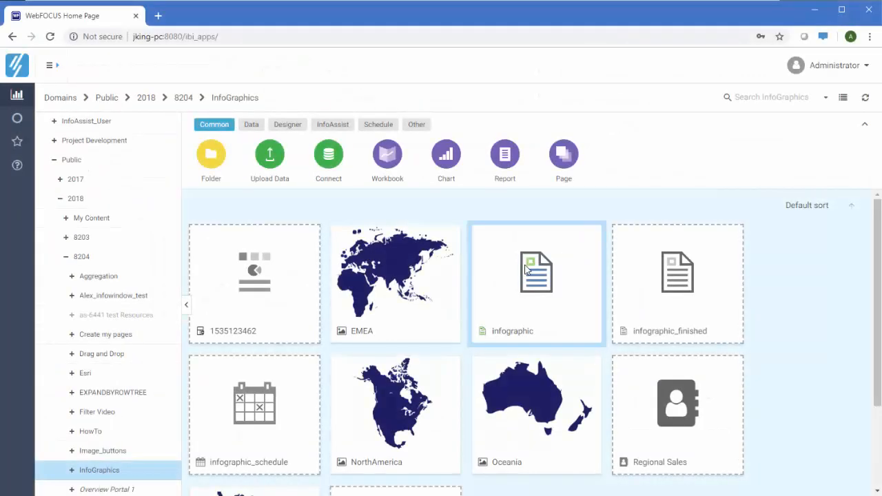
# Step: On the WebFOCUS home page, start an email distribution schedule for the infographic item in the InfoGraphics folder
pyautogui.rightClick(527, 269)
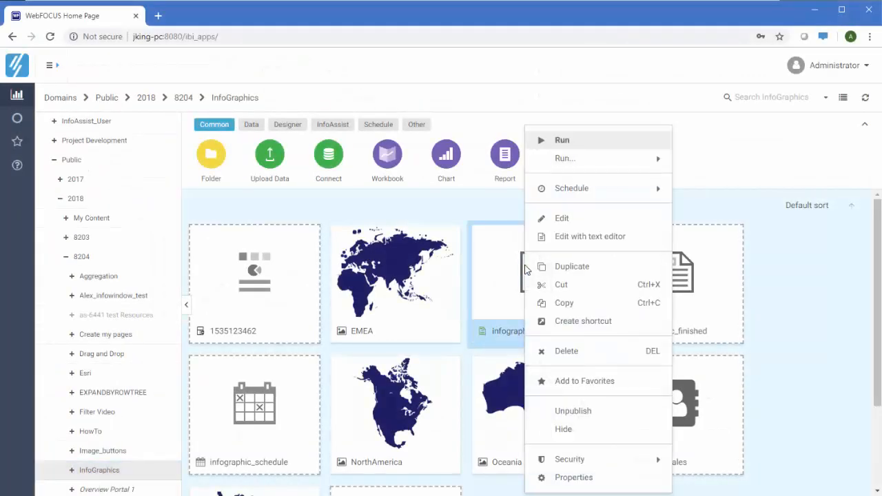
pyautogui.moveTo(611, 190)
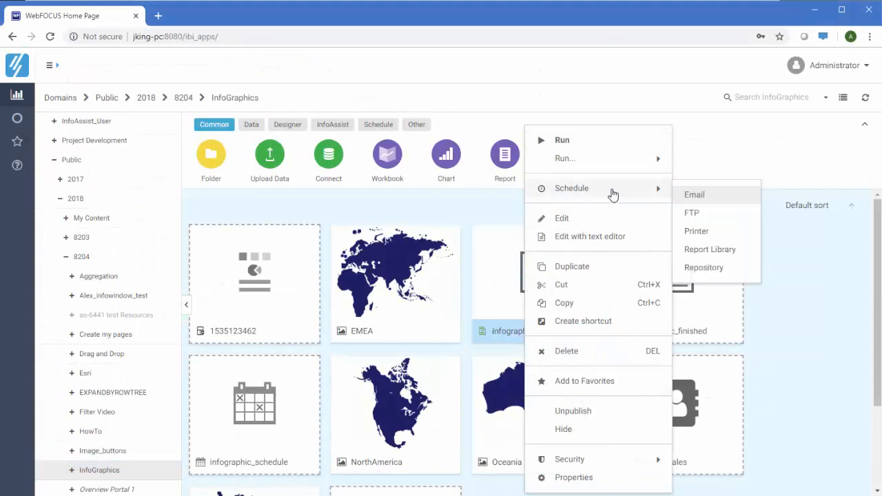
pyautogui.click(694, 195)
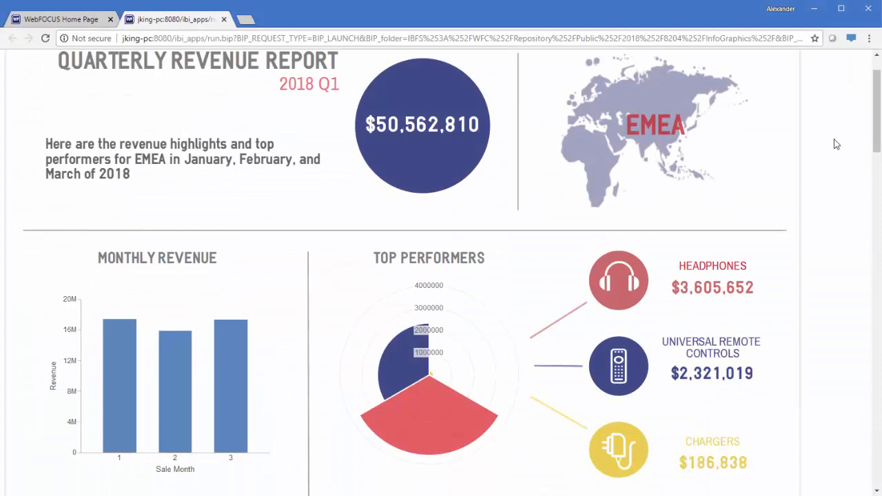
pyautogui.scroll(-8, 835, 144)
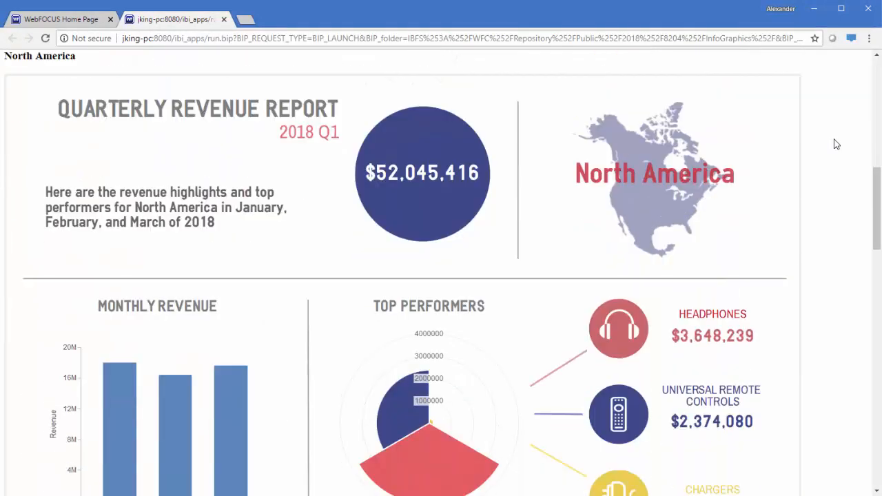
pyautogui.scroll(-1, 836, 144)
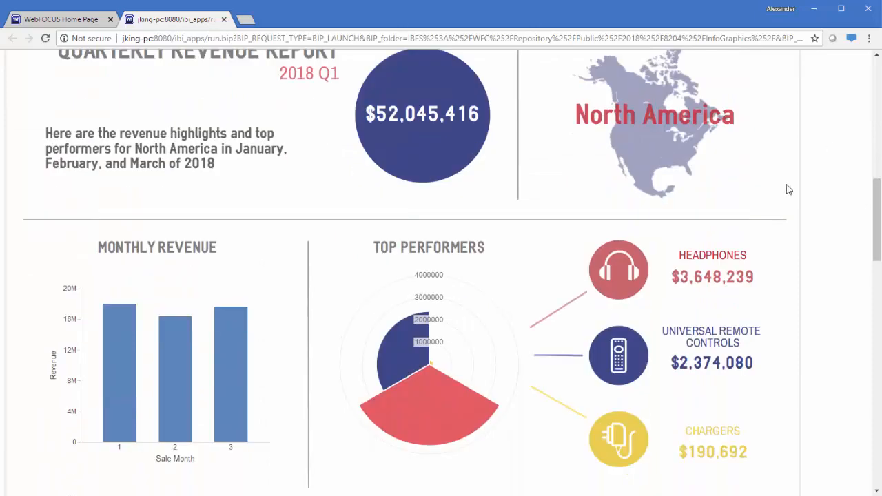
pyautogui.scroll(-8, 432, 405)
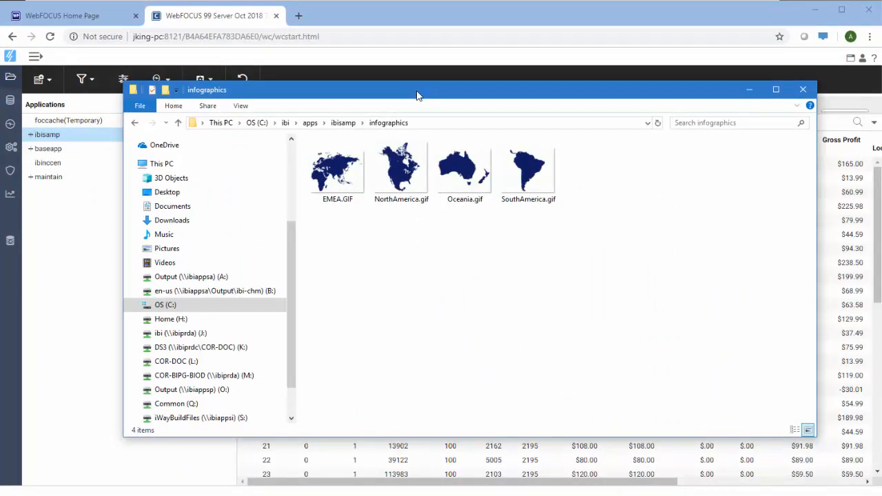
# Step: Close the infographics image folder, examine the wf_retail_lite sample data across to the revenue columns, and leave the server console
pyautogui.click(801, 91)
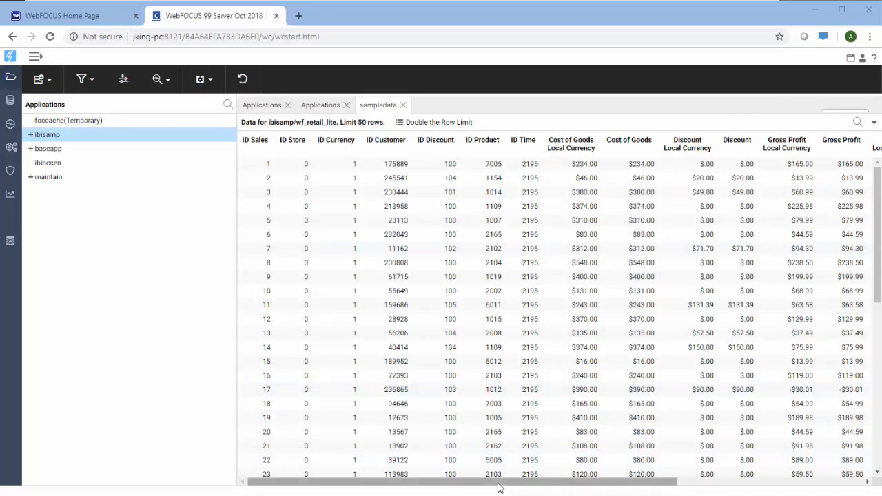
pyautogui.moveTo(499, 487); pyautogui.dragTo(655, 479)
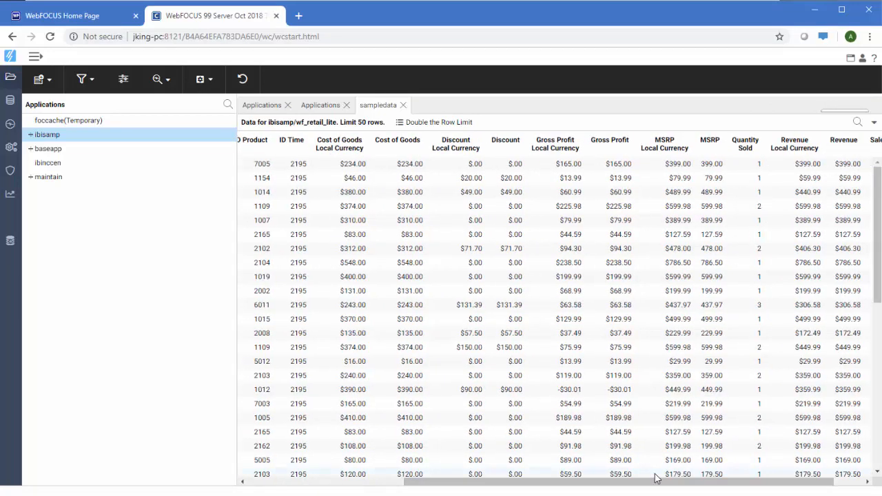
pyautogui.click(276, 16)
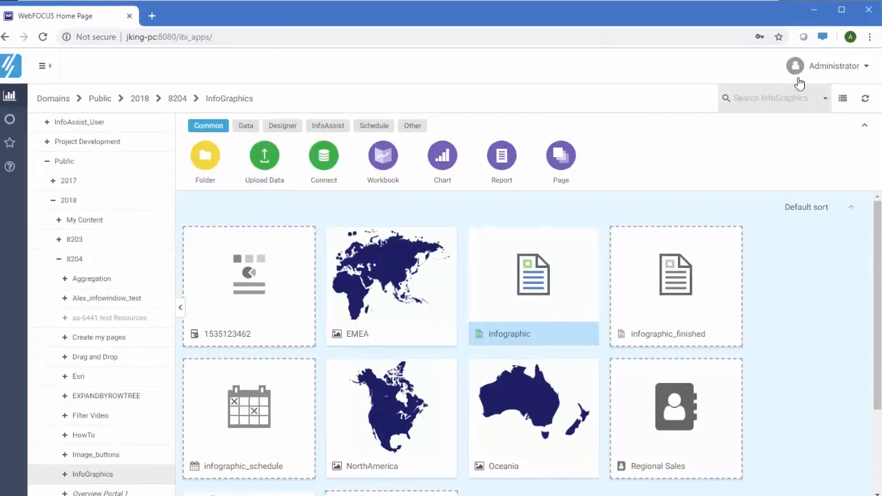
# Step: Open the WebFOCUS Infographics tool from the home page and look over its public visuals
pyautogui.click(837, 67)
pyautogui.moveTo(794, 134)
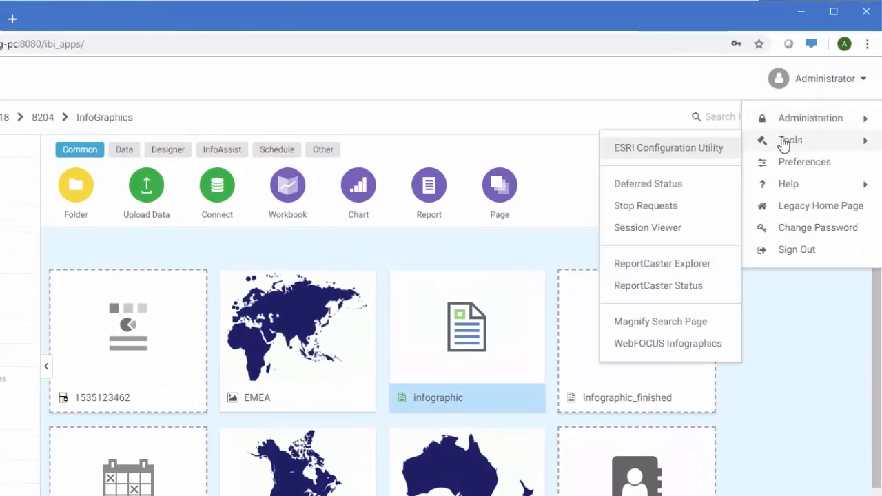
pyautogui.click(648, 344)
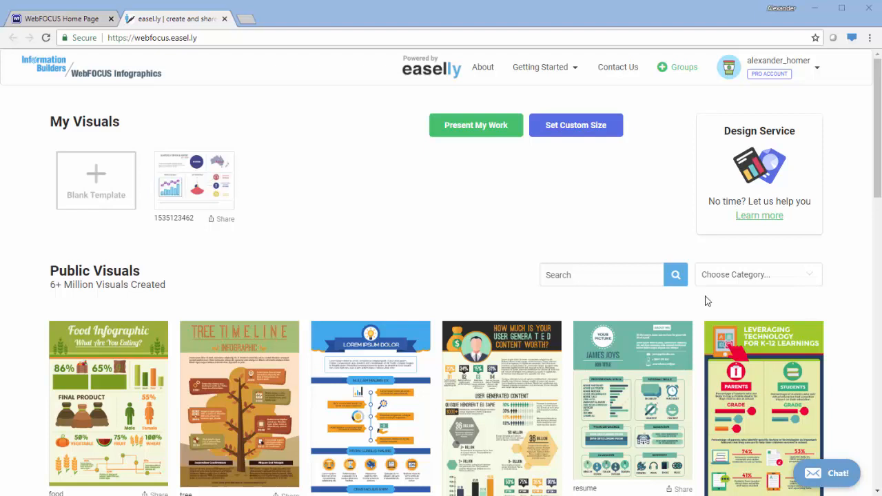
pyautogui.scroll(-5, 692, 304)
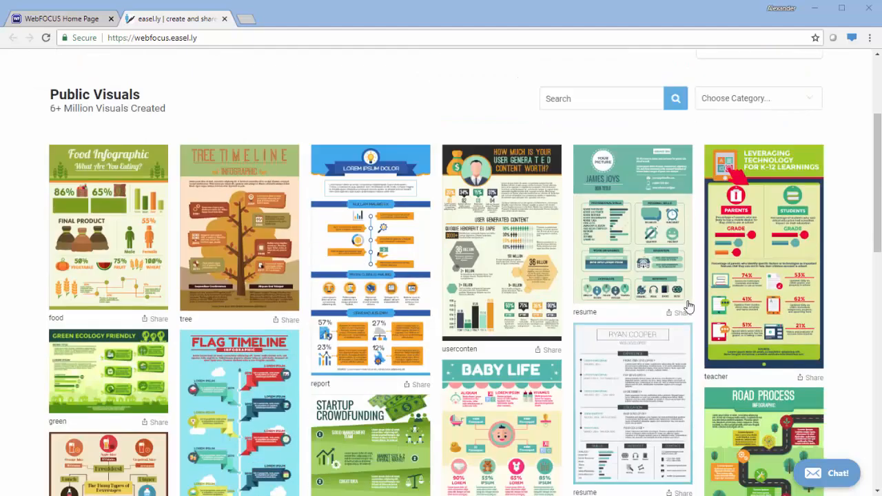
pyautogui.scroll(5, 687, 305)
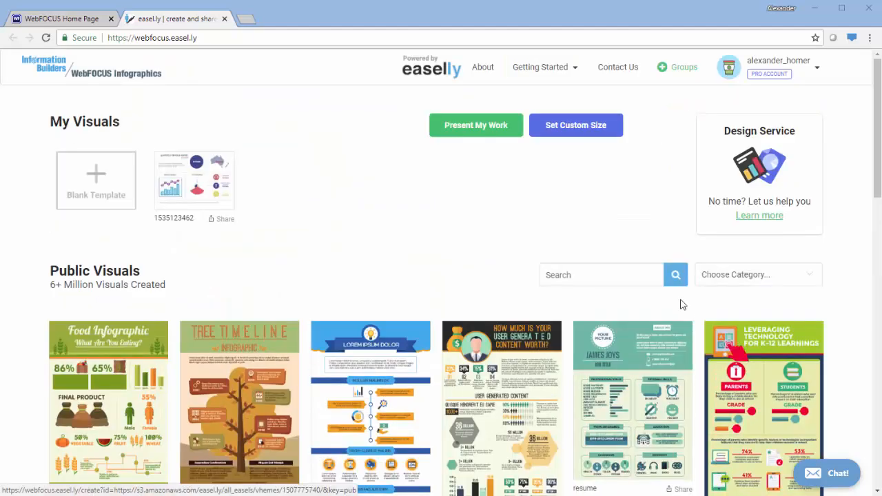
# Step: Create an infographic from the blank template and delete all the welcome content from its canvas
pyautogui.click(84, 178)
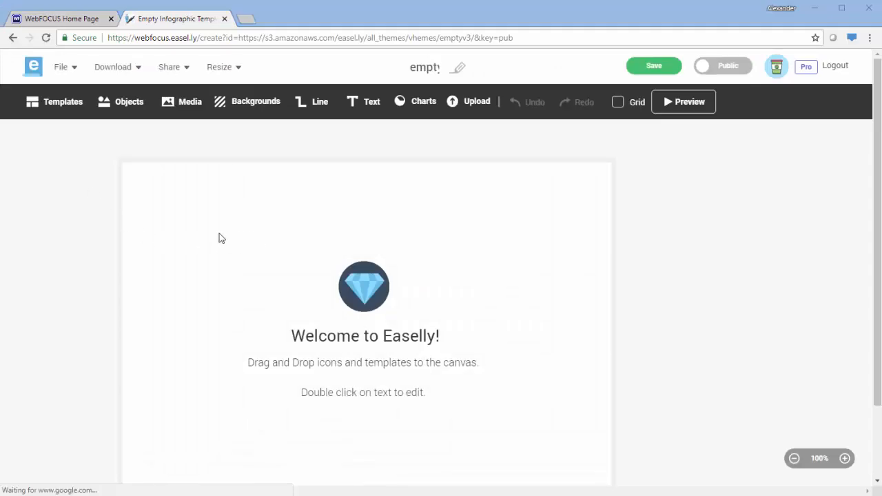
pyautogui.moveTo(221, 238); pyautogui.dragTo(544, 441)
pyautogui.press('Delete')
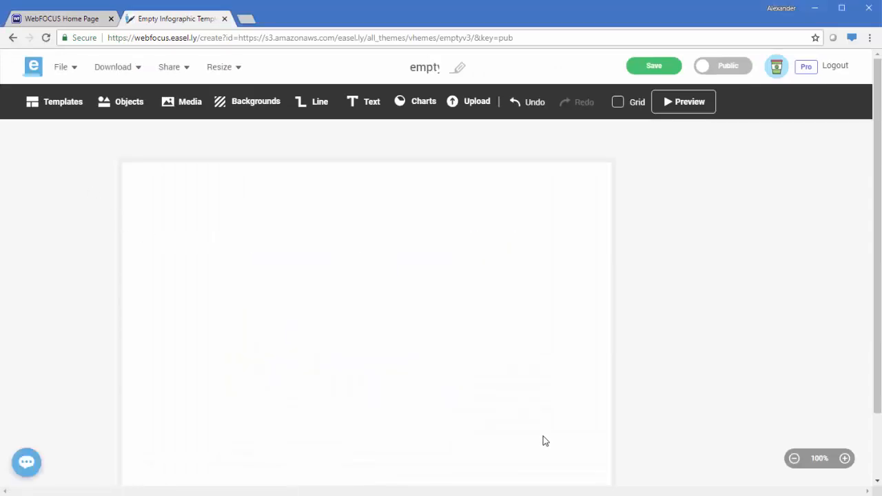
# Step: Look through the available templates, objects, stock photos, backgrounds, line shapes and text styles
pyautogui.click(60, 105)
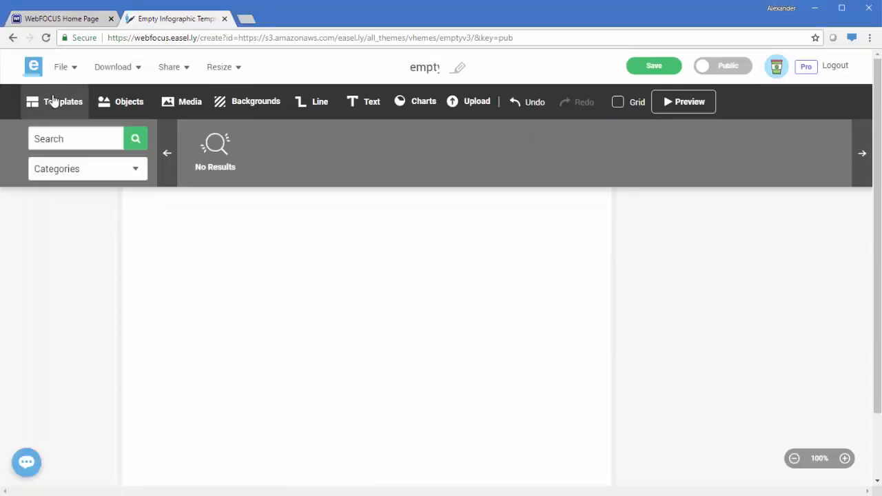
pyautogui.click(128, 103)
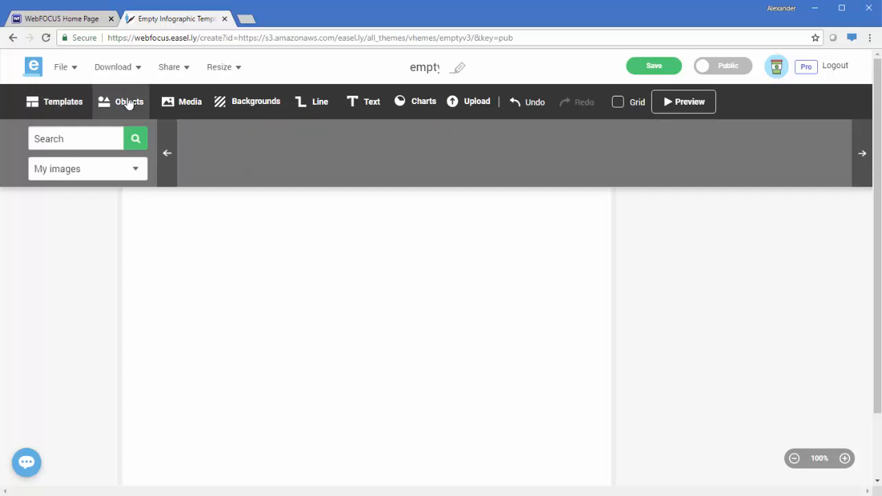
pyautogui.click(181, 106)
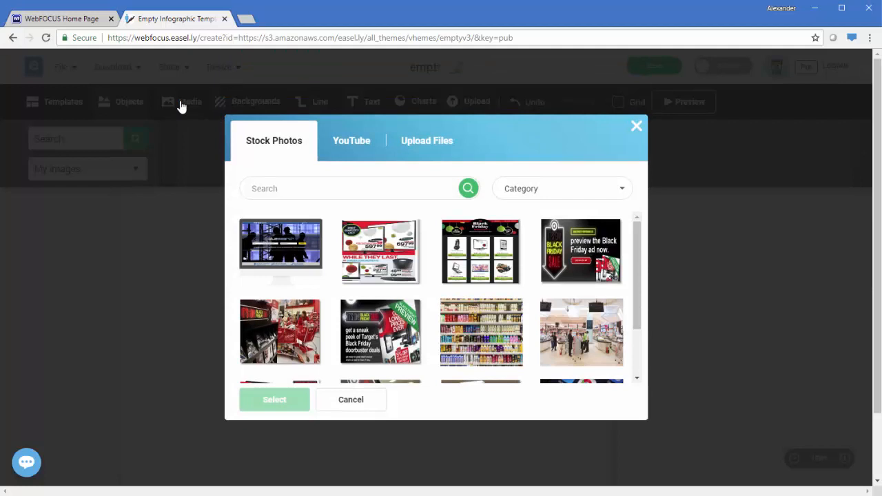
pyautogui.click(635, 127)
pyautogui.click(239, 108)
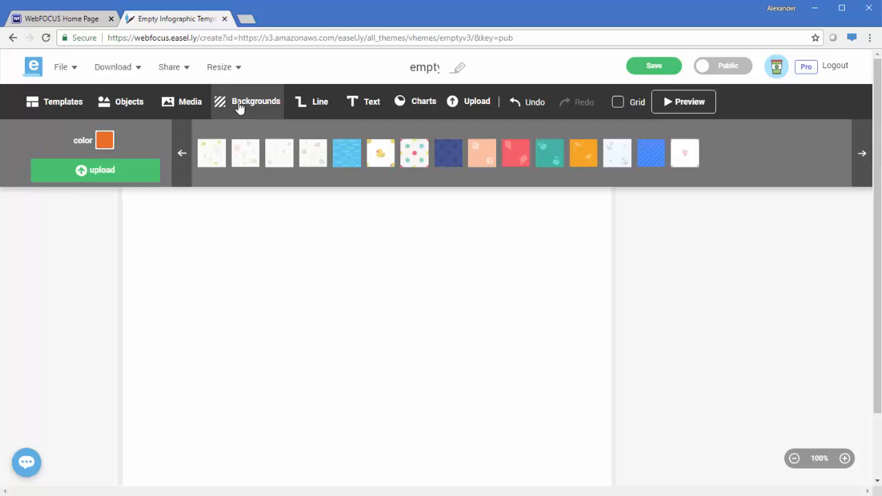
pyautogui.click(301, 104)
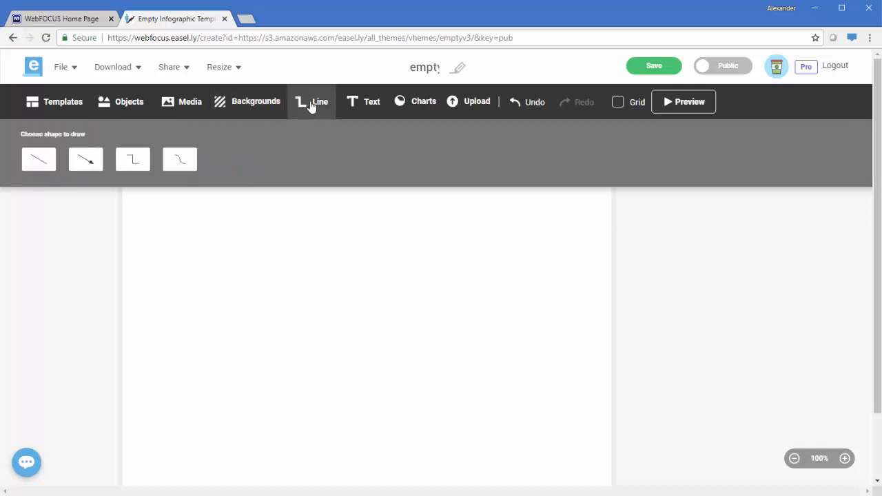
pyautogui.click(369, 102)
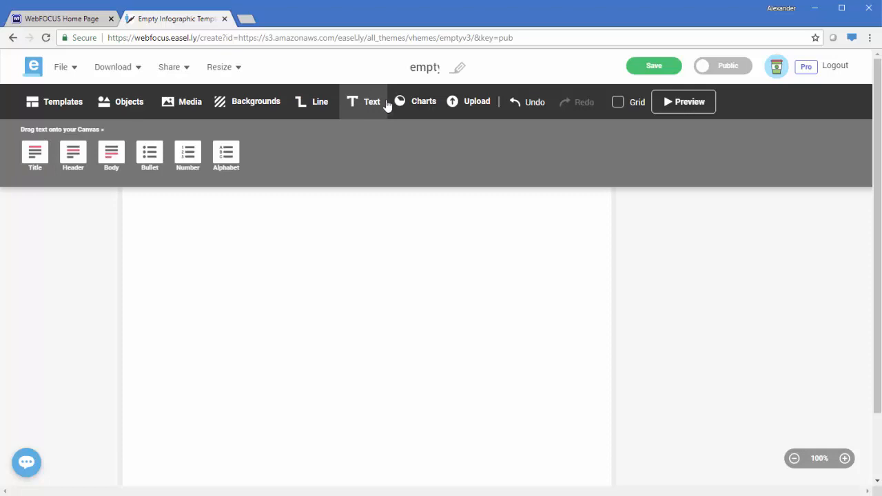
# Step: Place a WebFOCUS chart placeholder in the lower-left area of the canvas, stretched wider than tall, and show the grid
pyautogui.click(400, 103)
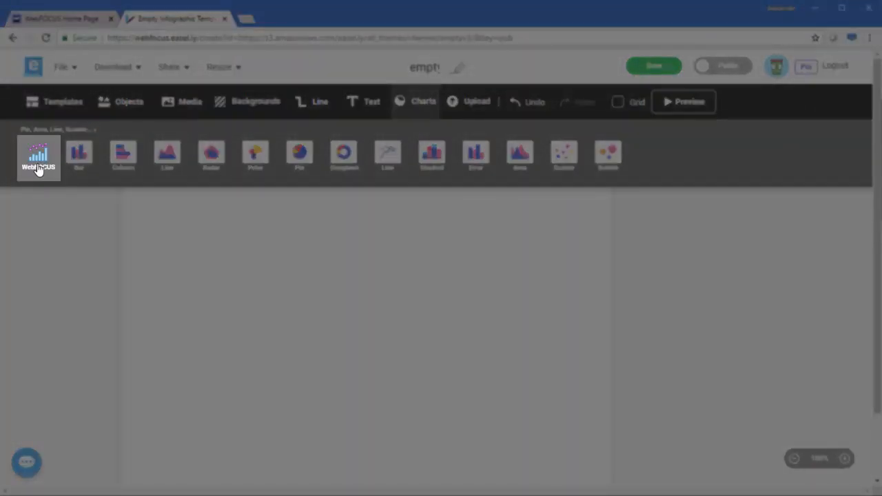
pyautogui.moveTo(38, 171); pyautogui.dragTo(185, 403)
pyautogui.moveTo(252, 465); pyautogui.dragTo(277, 471)
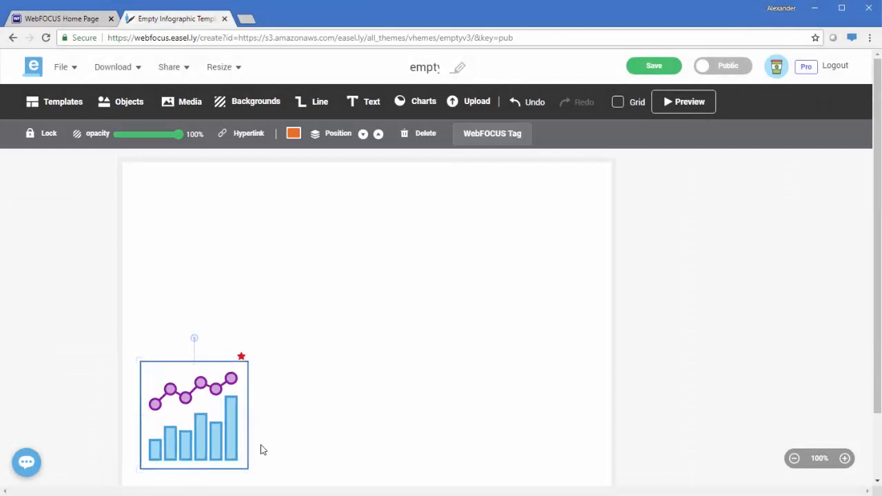
pyautogui.moveTo(248, 418); pyautogui.dragTo(315, 417)
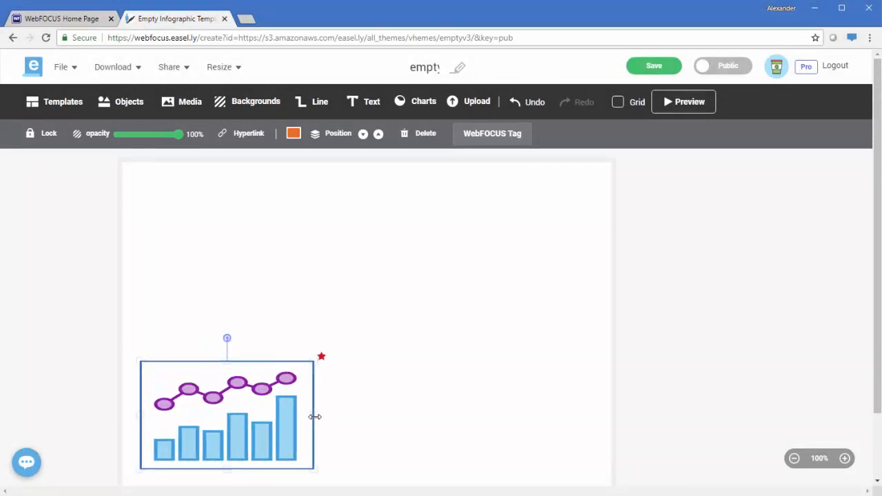
pyautogui.click(618, 102)
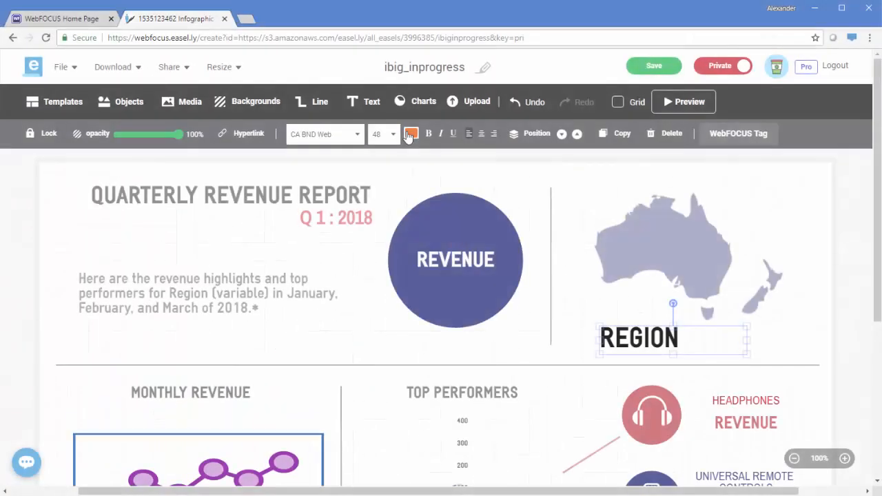
# Step: Recolour the REGION text below the Australia map red
pyautogui.click(411, 133)
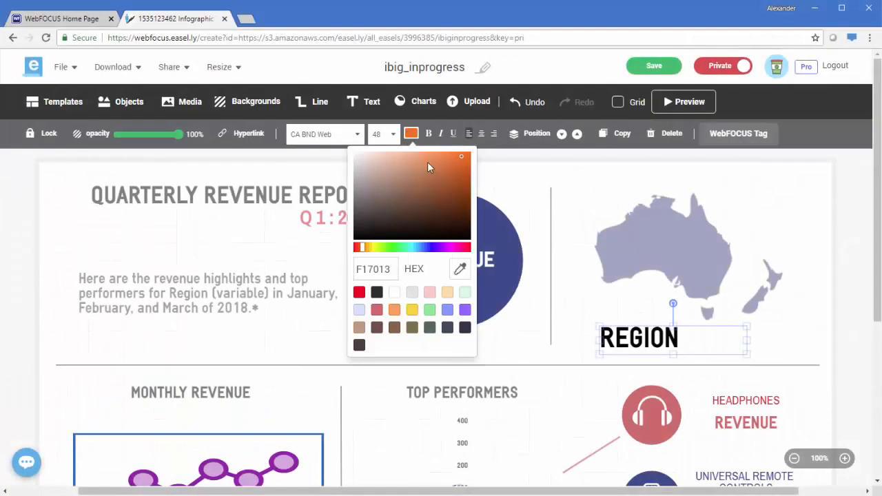
pyautogui.click(359, 294)
pyautogui.click(801, 348)
# Step: Give the REGION text a WebFOCUS tag named REGION
pyautogui.click(677, 337)
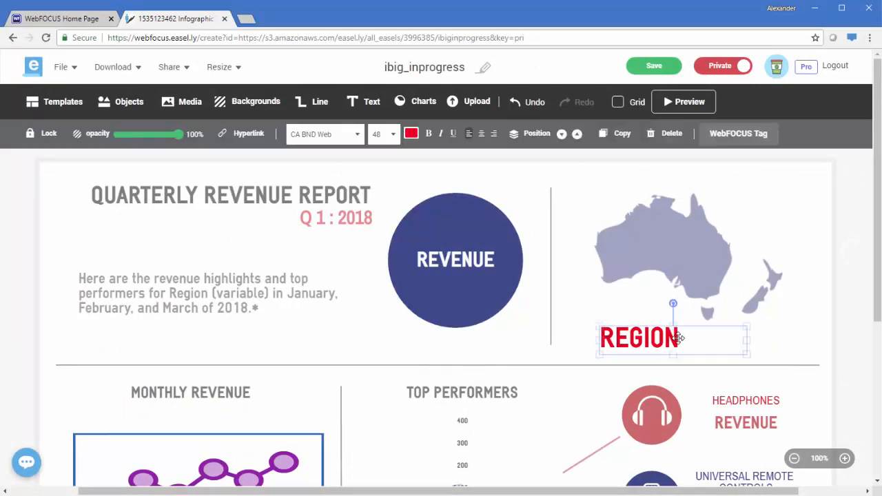
pyautogui.click(744, 134)
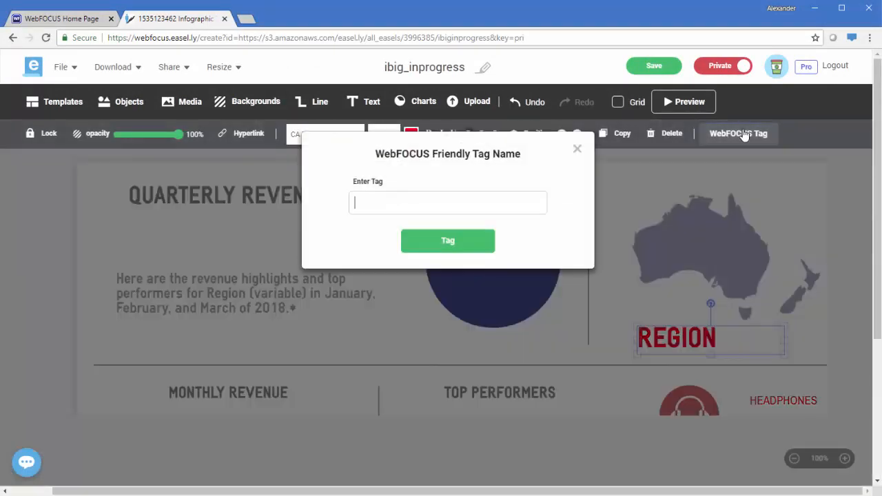
pyautogui.write('REGION')
pyautogui.click(448, 241)
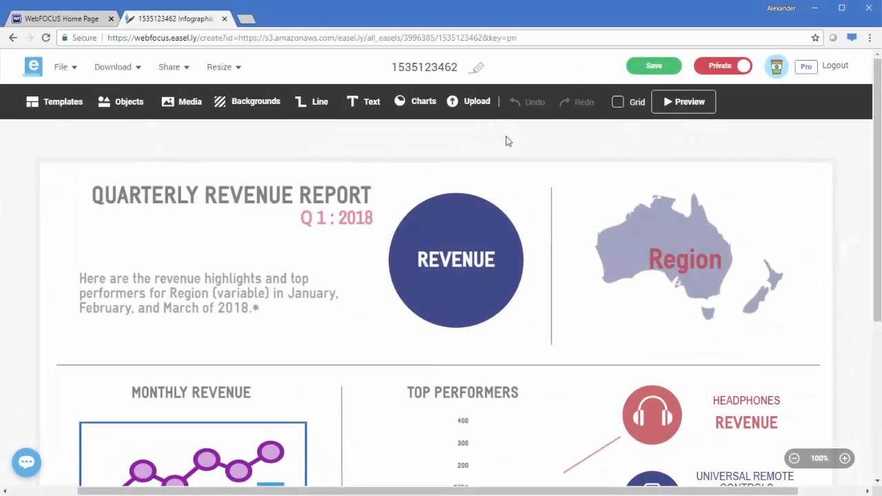
# Step: Export the infographic to WebFOCUS and upload the exported 1535123462.ely file to the InfoGraphics folder on the WebFOCUS home page
pyautogui.click(123, 72)
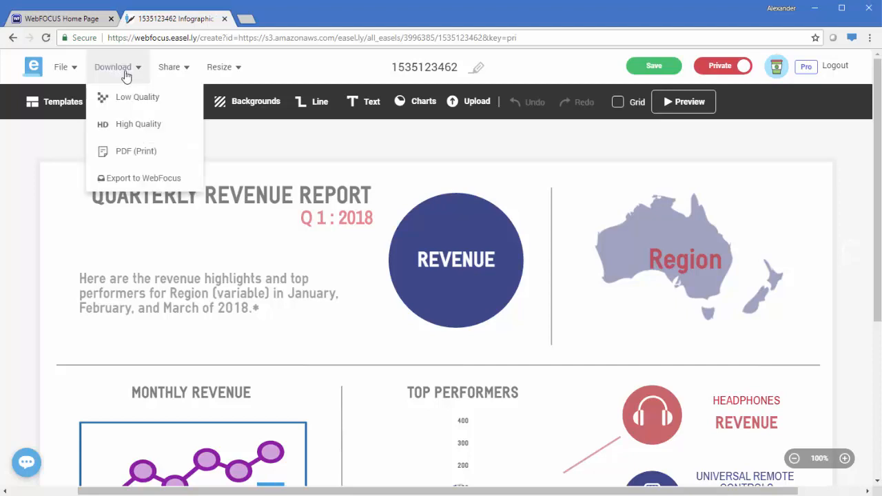
pyautogui.click(135, 181)
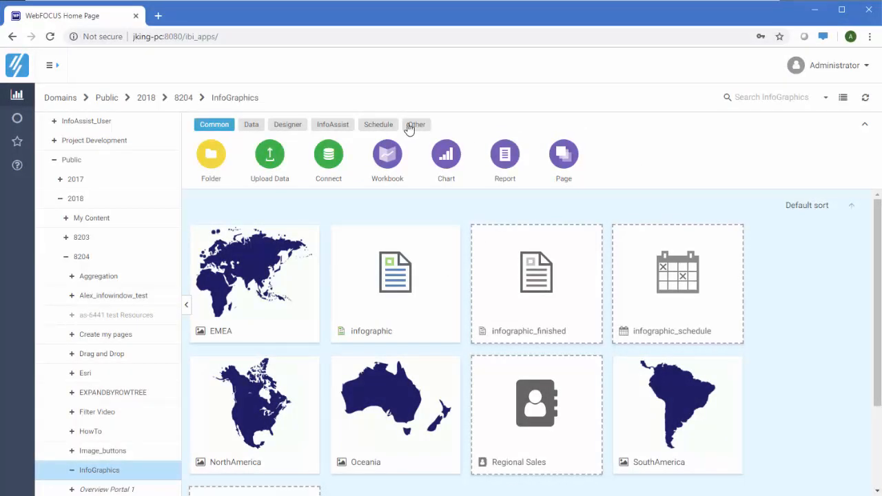
pyautogui.click(409, 127)
pyautogui.click(271, 158)
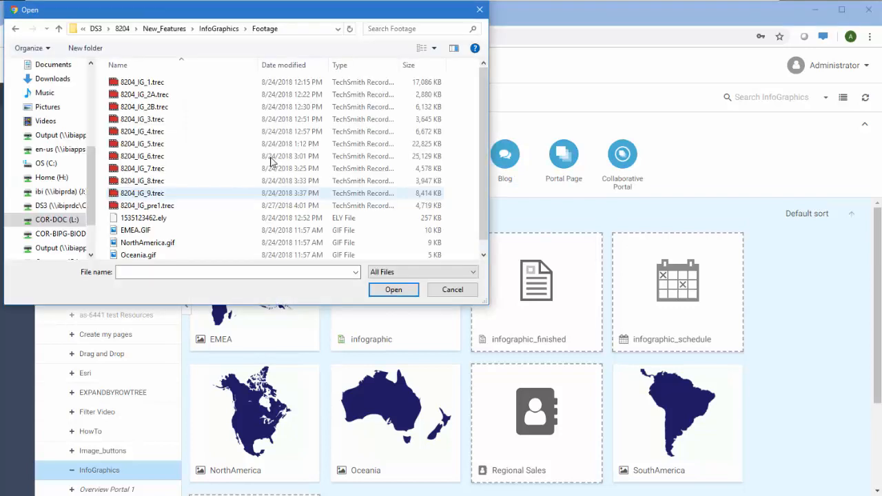
pyautogui.doubleClick(248, 218)
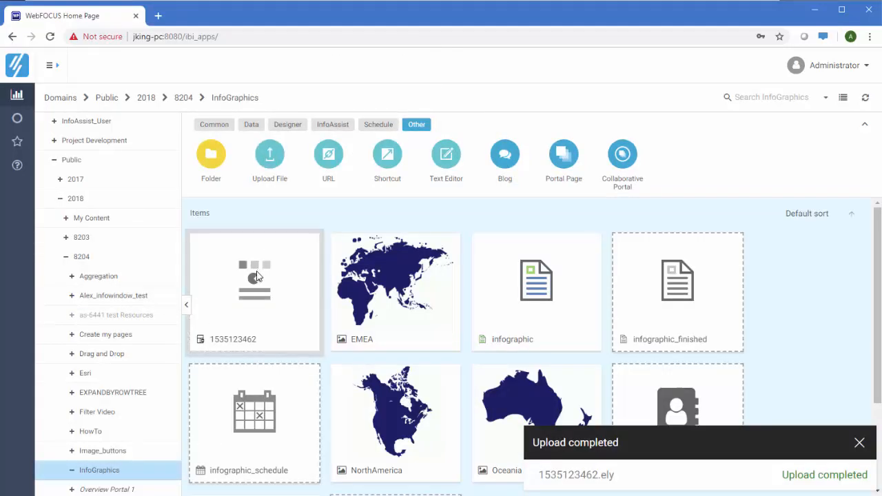
pyautogui.click(255, 276)
pyautogui.rightClick(255, 276)
pyautogui.moveTo(358, 64)
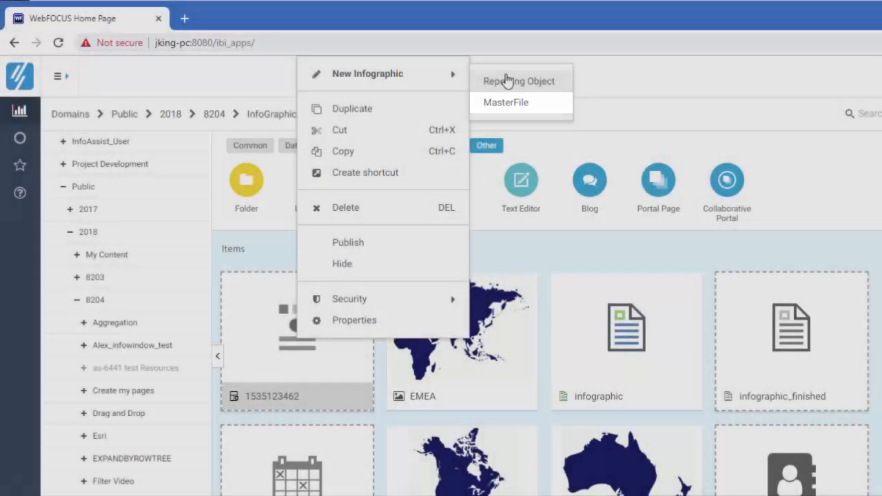
pyautogui.click(506, 81)
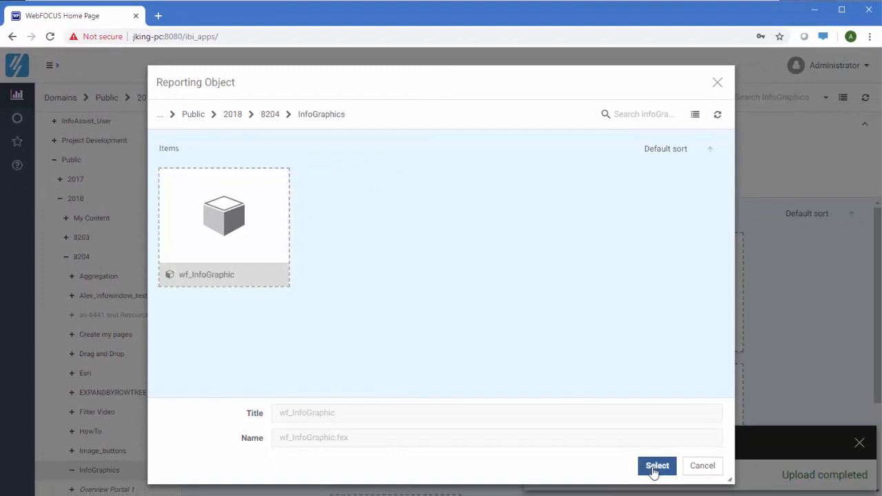
pyautogui.click(657, 465)
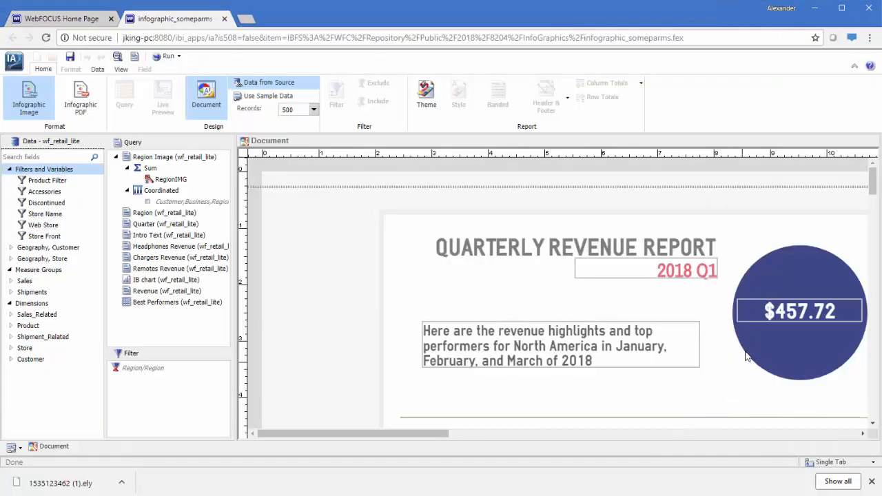
# Step: Add the Customer,Business,Region field to the Sum of the Region text element over the map
pyautogui.click(747, 313)
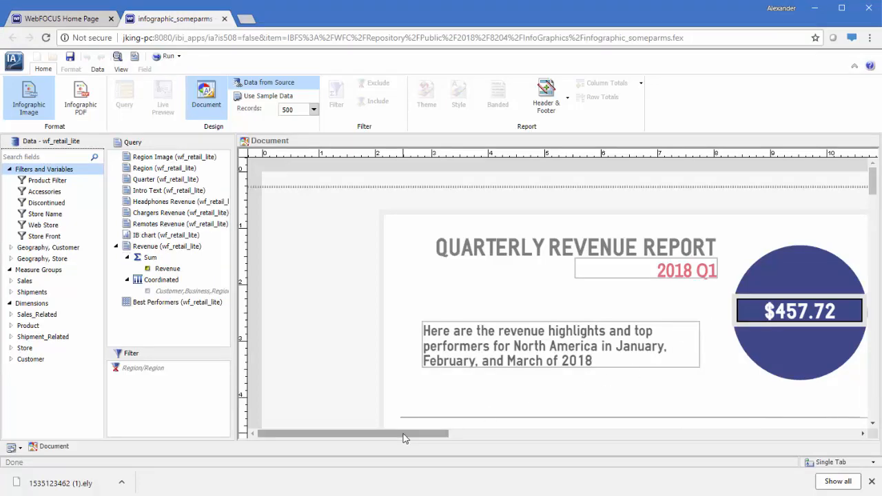
pyautogui.moveTo(403, 434); pyautogui.dragTo(531, 435)
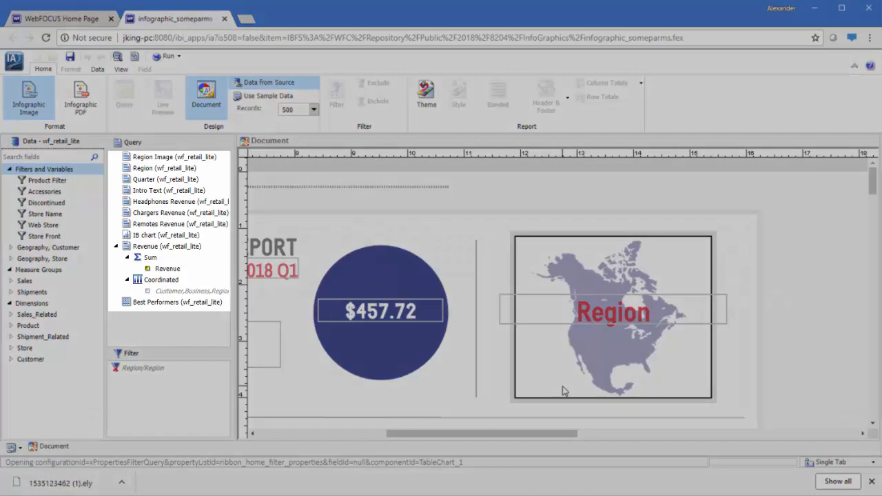
pyautogui.click(562, 385)
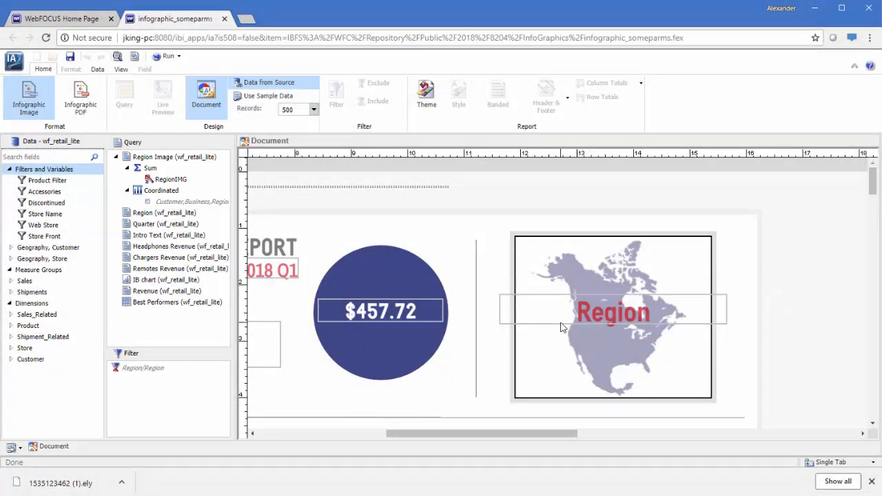
pyautogui.click(561, 327)
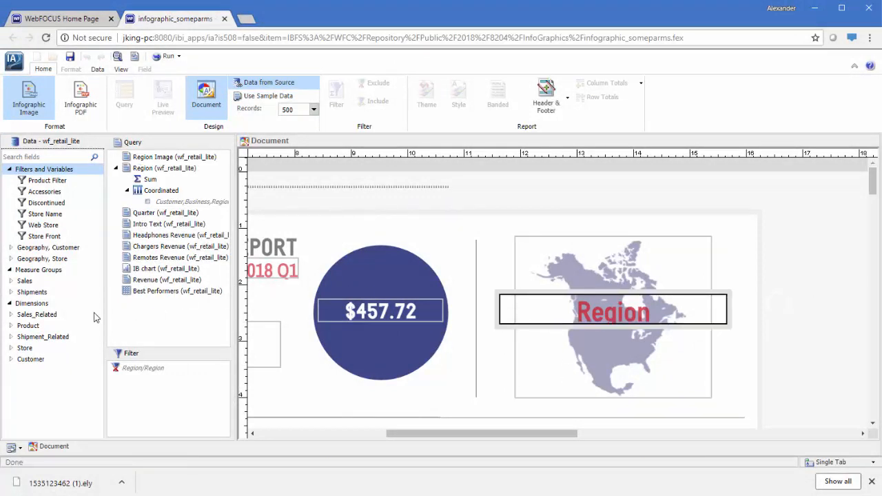
pyautogui.click(11, 359)
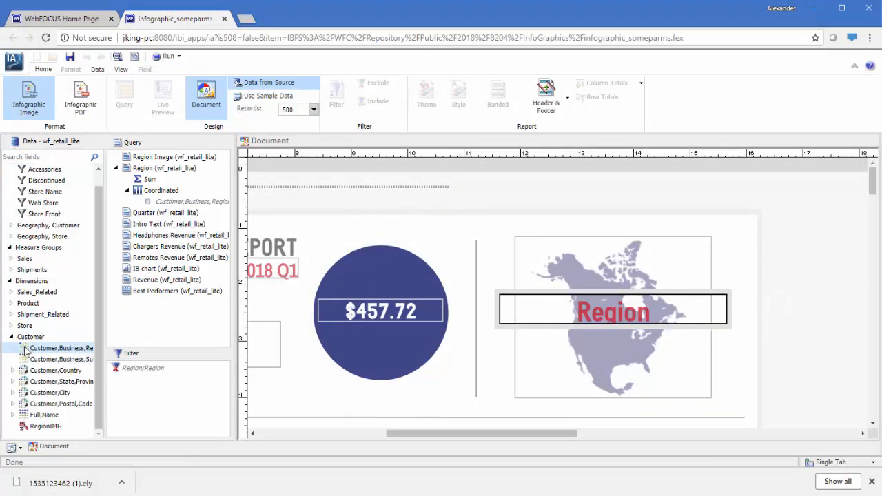
pyautogui.moveTo(25, 350); pyautogui.dragTo(162, 180)
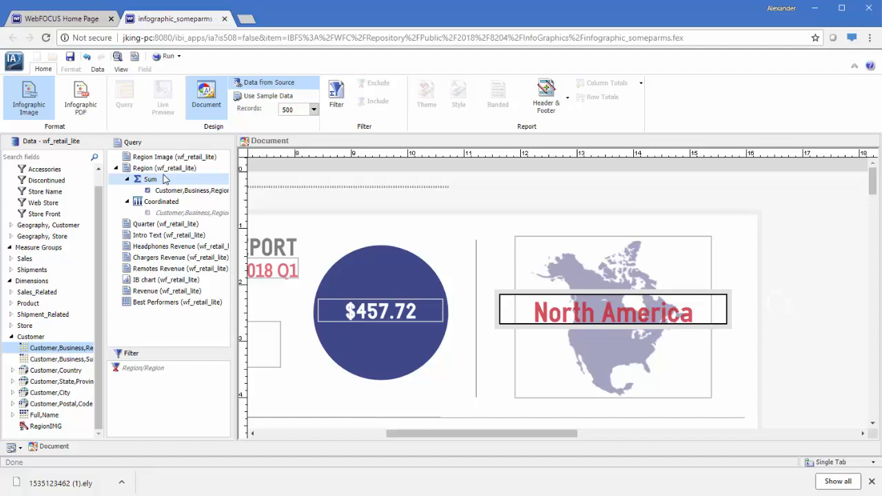
# Step: Add the Sales measure Revenue to the REVENUE placeholder under Chargers in the Top Performers section
pyautogui.scroll(-5, 410, 263)
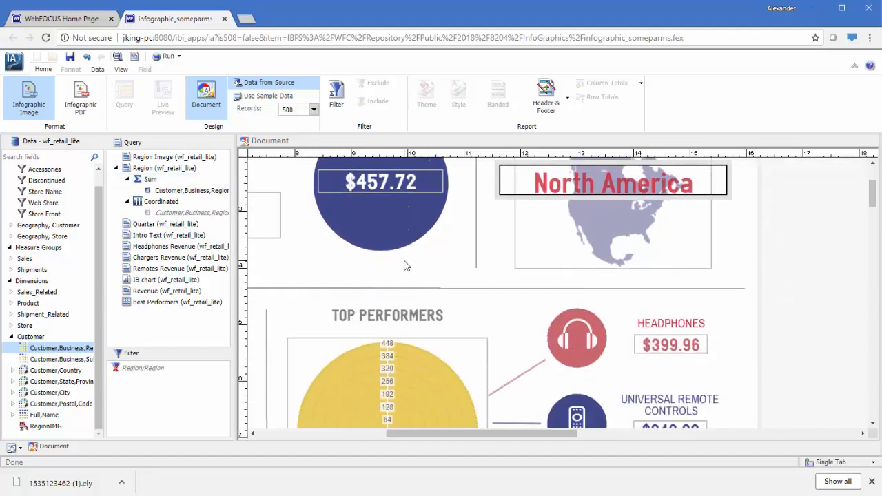
pyautogui.scroll(-5, 404, 262)
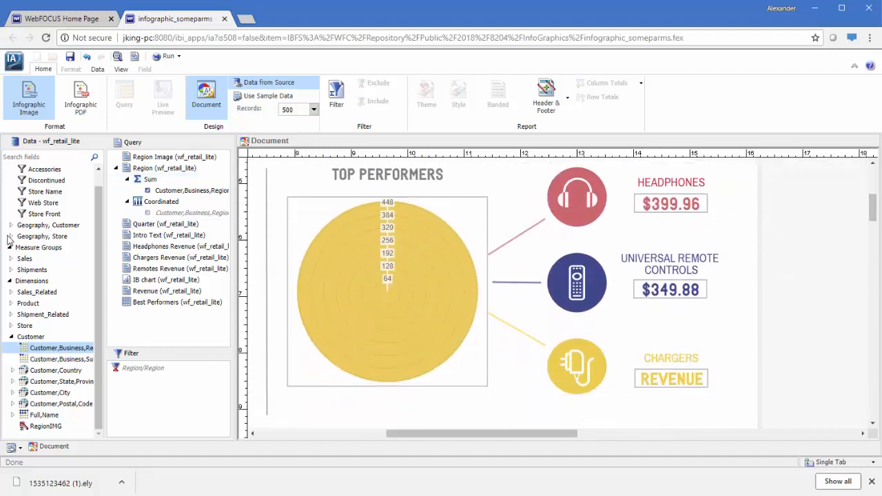
pyautogui.click(11, 258)
pyautogui.click(81, 404)
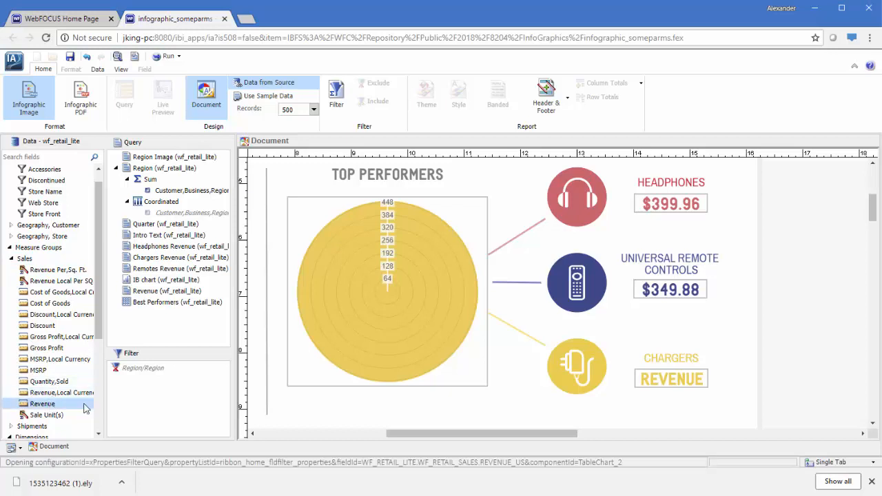
pyautogui.moveTo(84, 407); pyautogui.dragTo(665, 383)
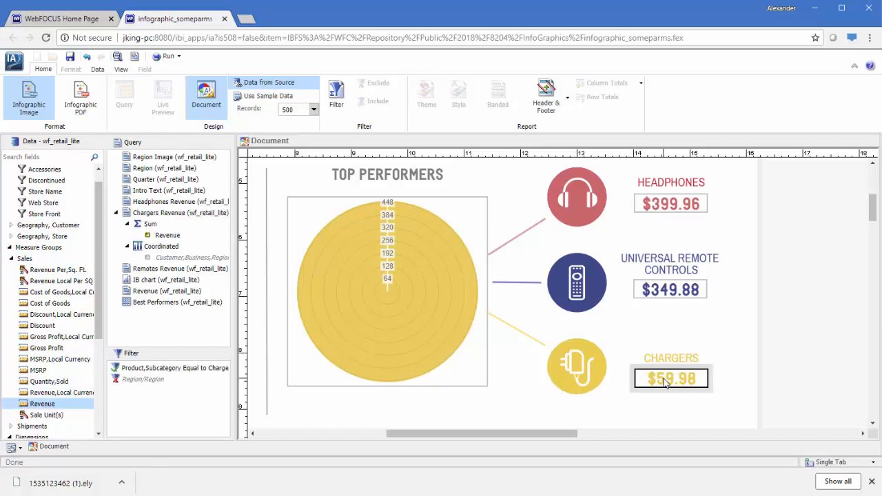
# Step: Run the infographic and review the output generated for each region
pyautogui.click(163, 56)
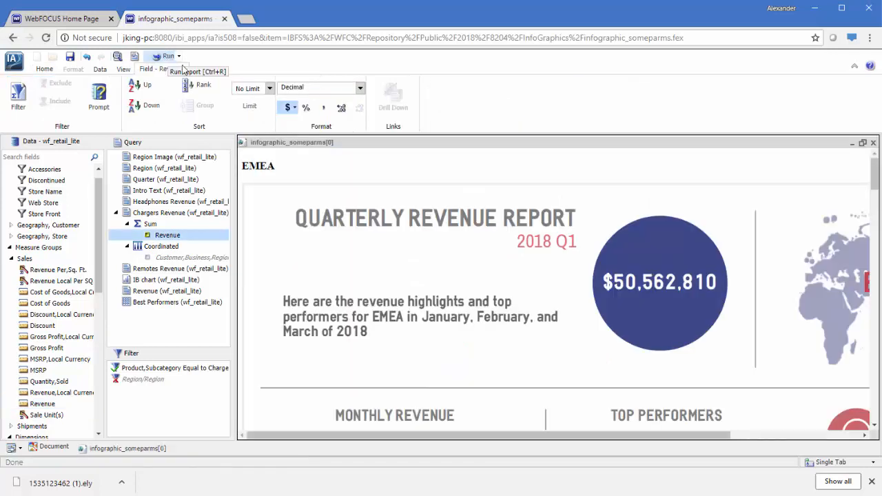
pyautogui.moveTo(388, 438); pyautogui.dragTo(556, 436)
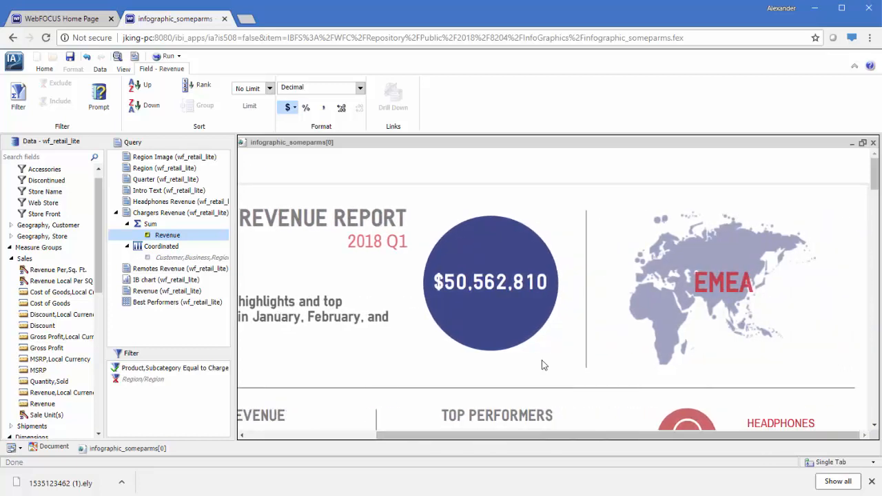
pyautogui.scroll(-5, 535, 246)
pyautogui.scroll(-2, 535, 245)
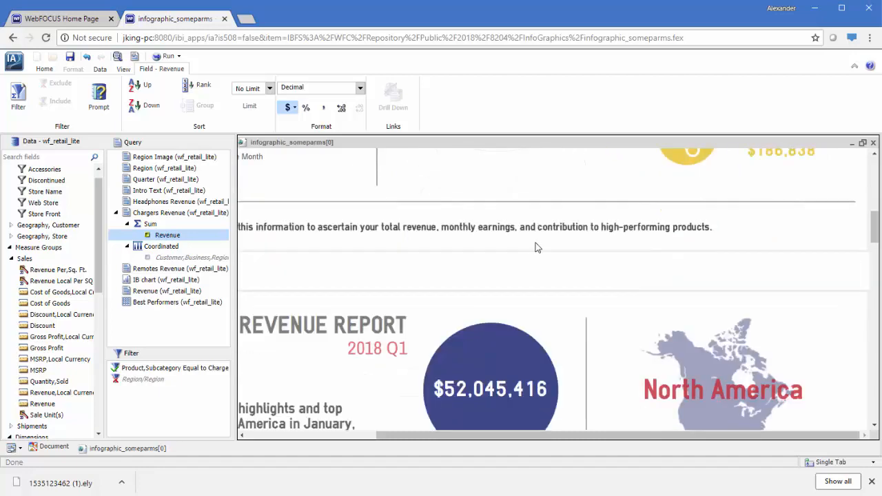
pyautogui.scroll(4, 537, 247)
pyautogui.scroll(-8, 537, 248)
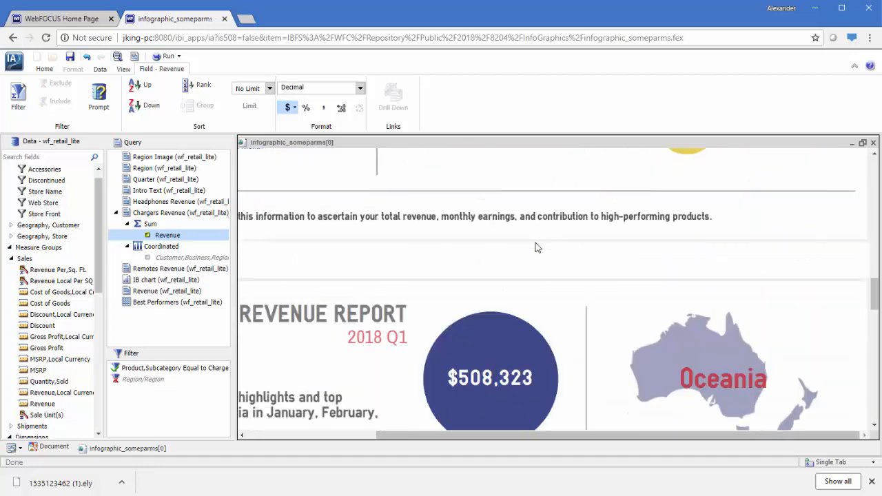
pyautogui.scroll(-3, 535, 245)
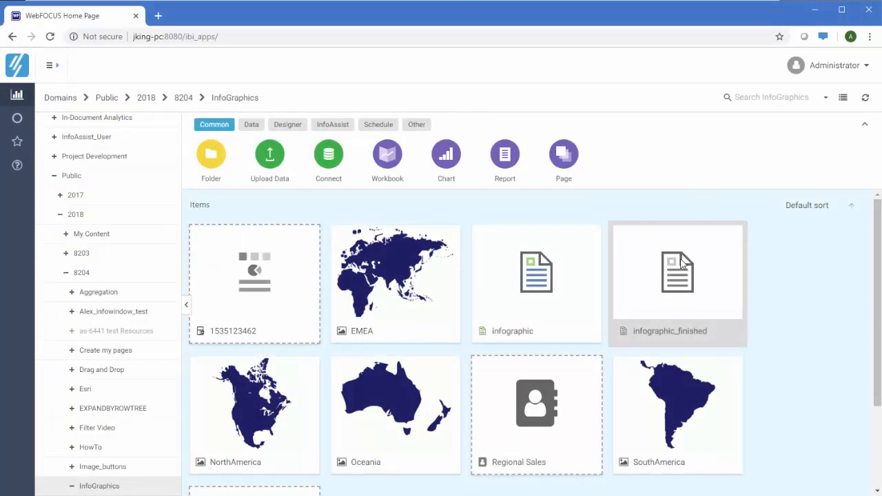
# Step: Start a new email schedule for the infographic_finished report on the WebFOCUS home page
pyautogui.rightClick(681, 263)
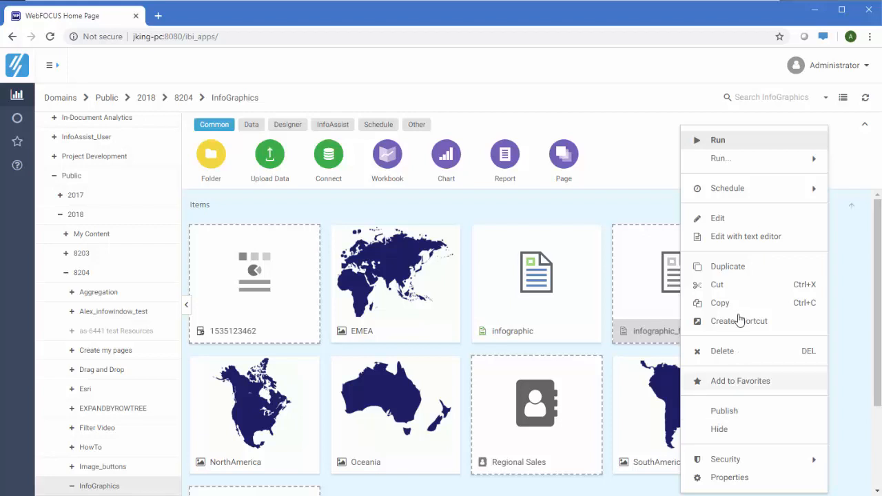
pyautogui.moveTo(719, 195)
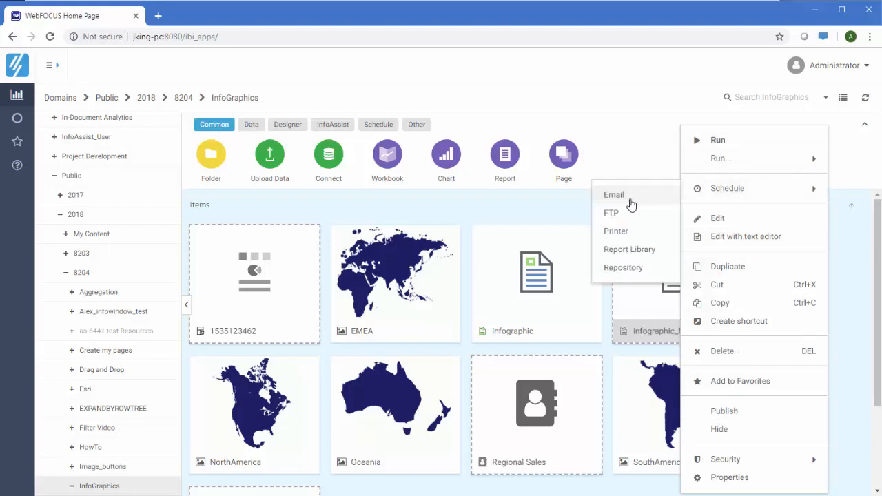
pyautogui.click(630, 200)
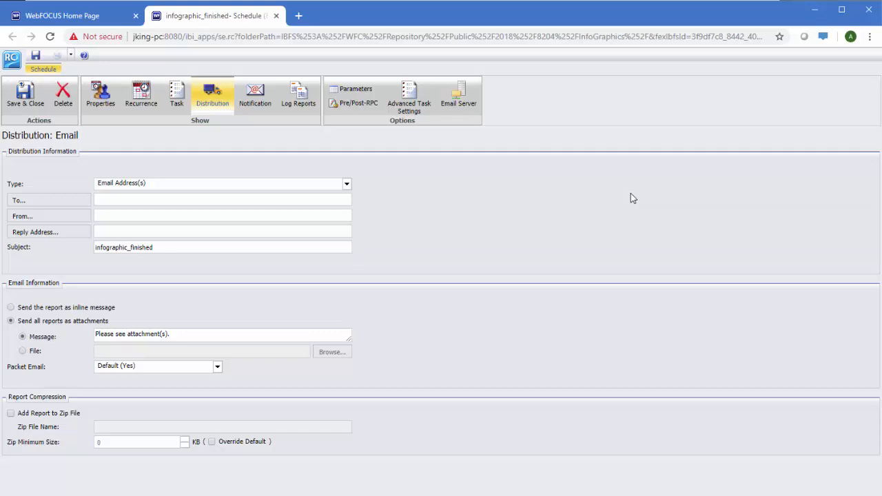
# Step: Set the schedule's recurrence to weekly on Friday
pyautogui.click(153, 103)
pyautogui.click(40, 207)
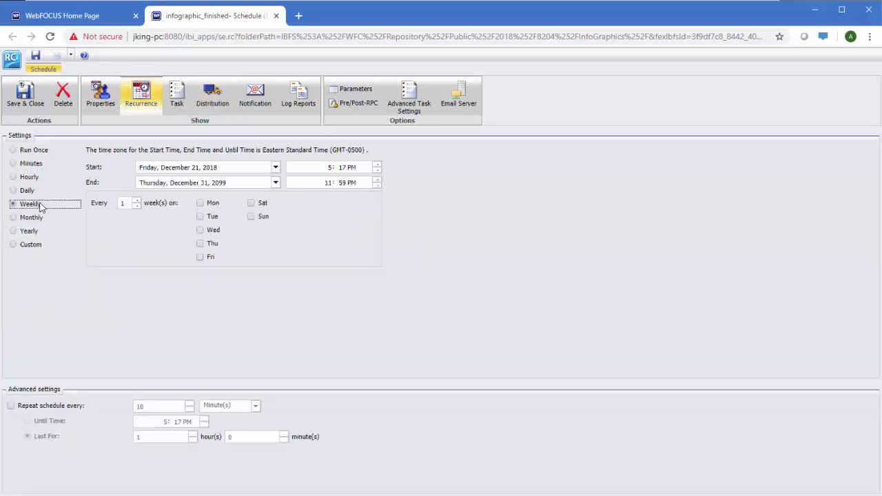
pyautogui.click(200, 259)
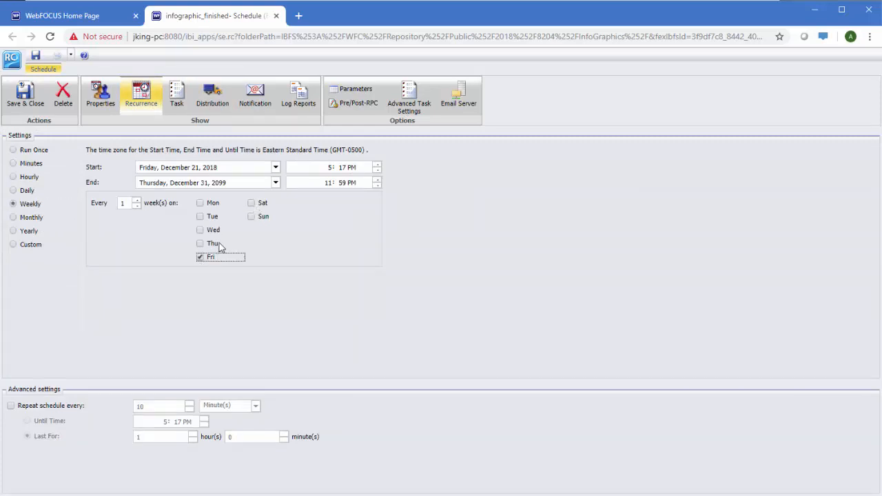
# Step: Set the email distribution type to Distribution List and choose the Regional Sales list as the recipient
pyautogui.click(223, 105)
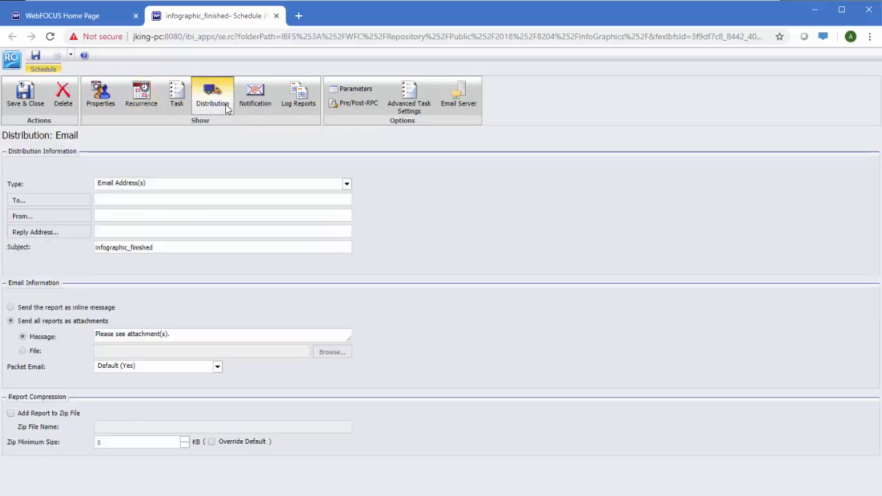
pyautogui.click(234, 183)
pyautogui.click(226, 195)
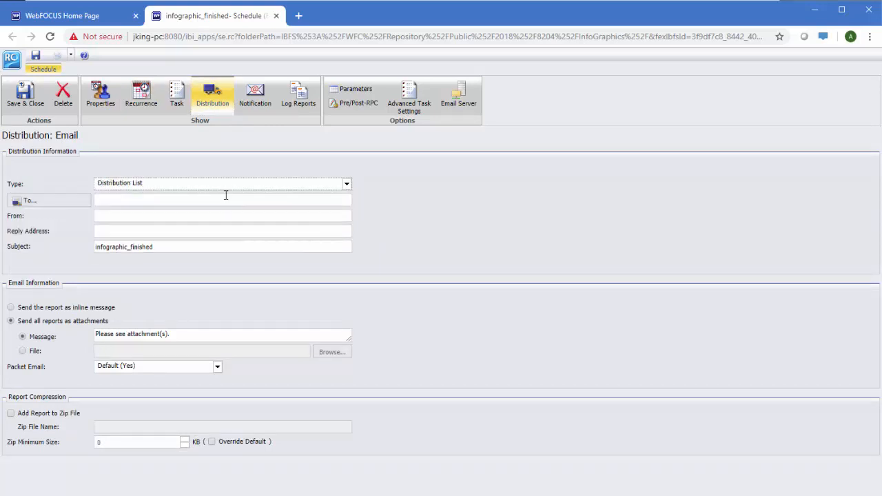
pyautogui.click(88, 200)
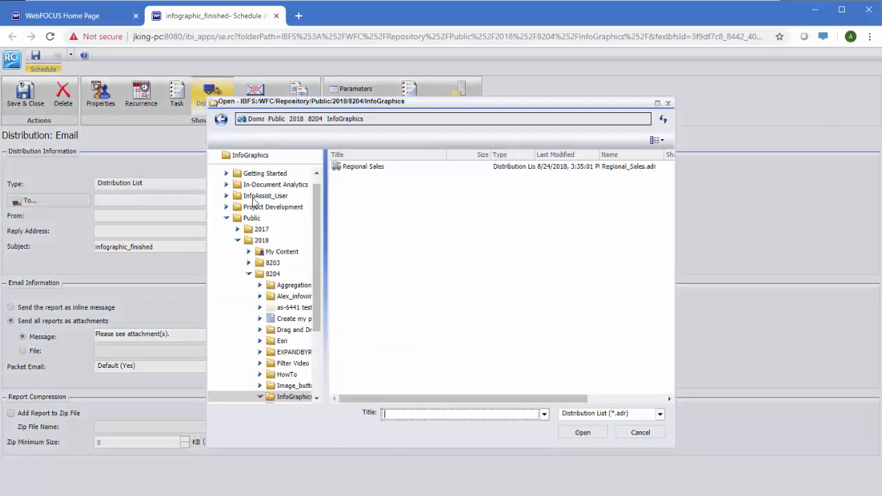
pyautogui.click(352, 168)
pyautogui.click(583, 431)
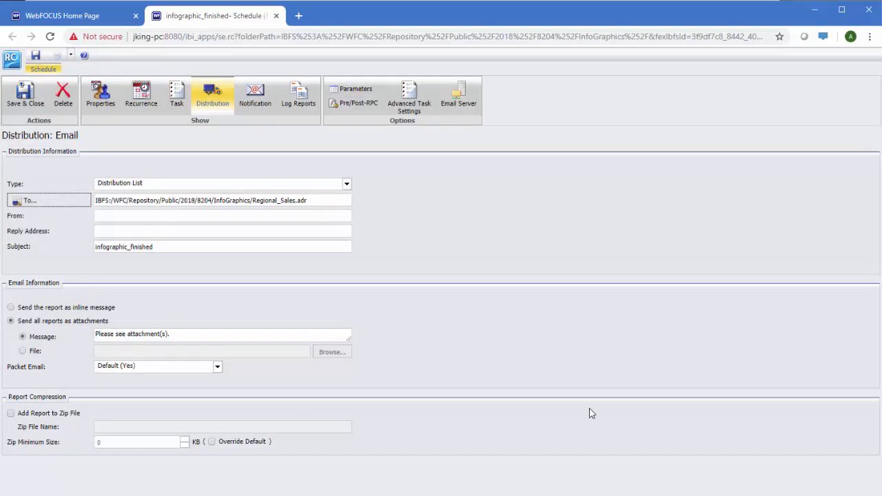
# Step: Turn on Burst Report for the schedule's task, then save the schedule as infographic_finished in the InfoGraphics folder and close it
pyautogui.click(187, 108)
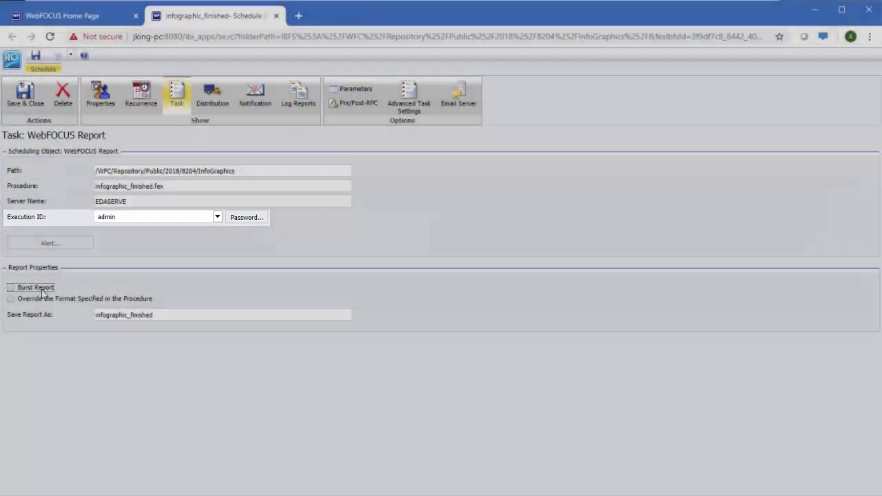
pyautogui.click(36, 288)
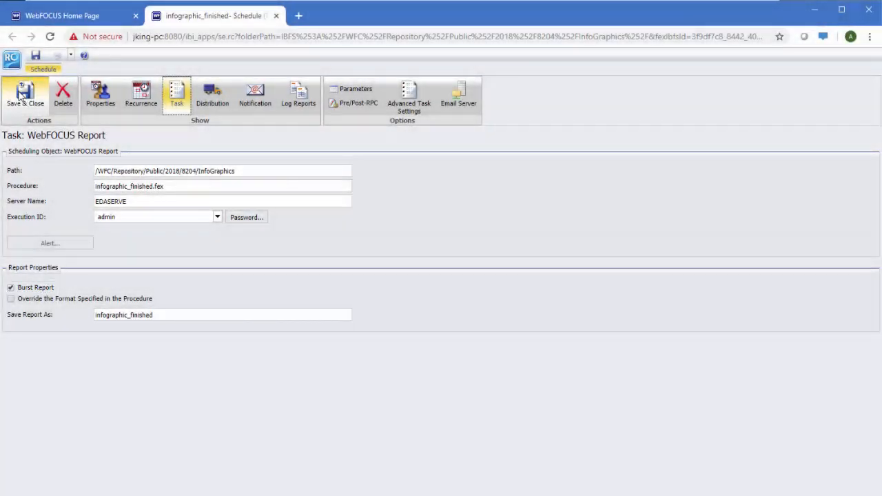
pyautogui.click(22, 95)
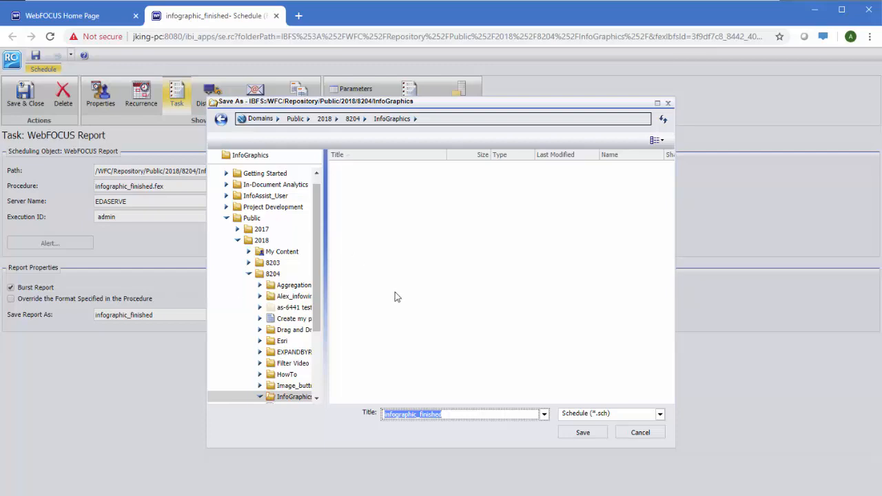
pyautogui.click(574, 434)
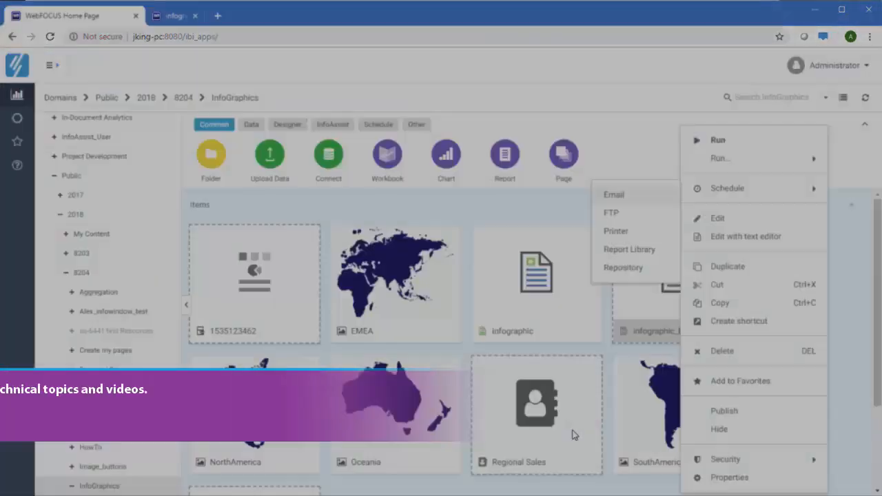